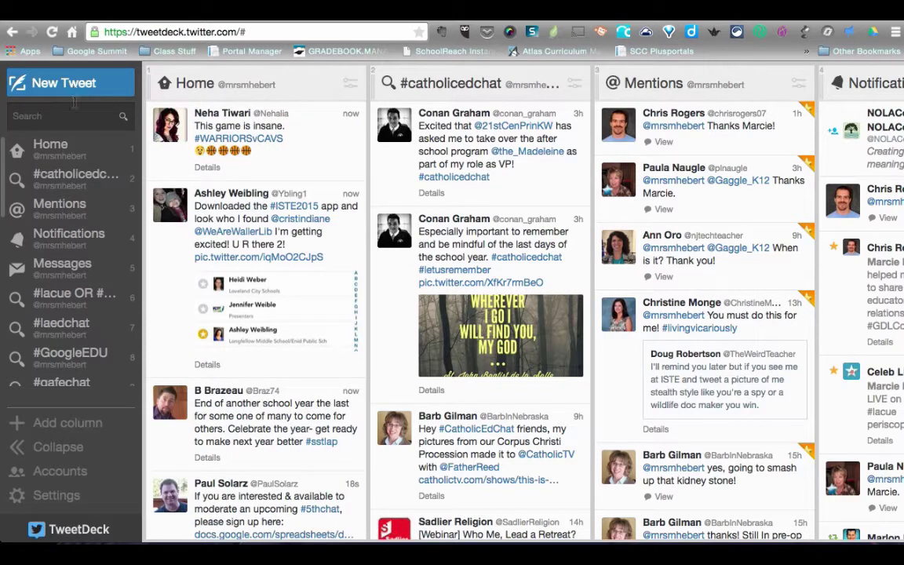
# Rerun the recent #gafesummits search, look over its results, then close them.
pyautogui.click(54, 116)
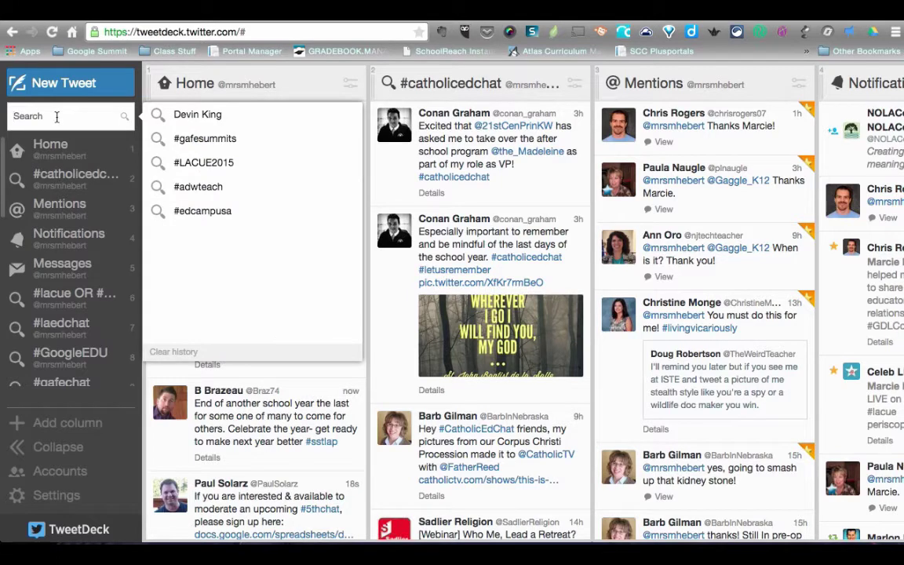
pyautogui.click(206, 139)
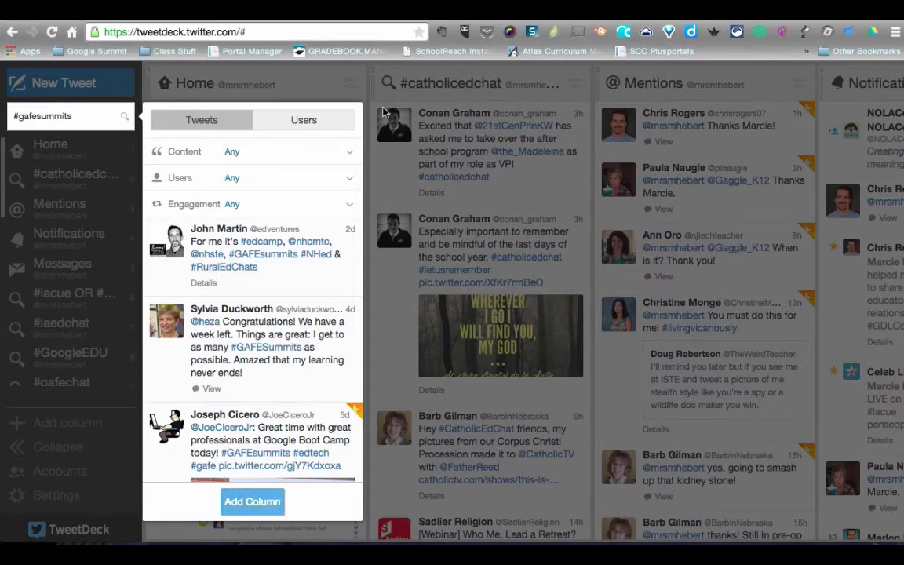
pyautogui.click(317, 78)
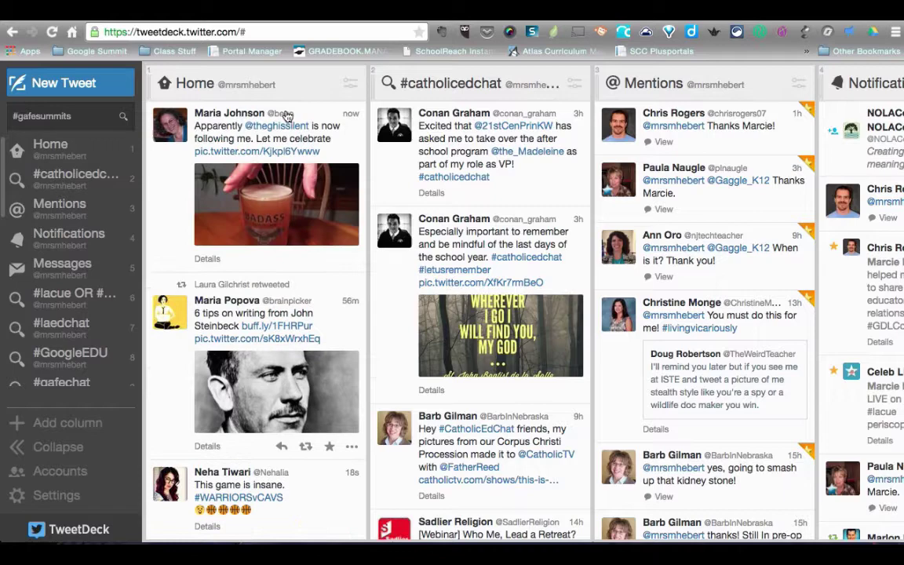
# Scroll right past Notifications and Messages to the #lacue, #laedchat and #GoogleEDU columns.
pyautogui.hscroll(3, 288, 116)
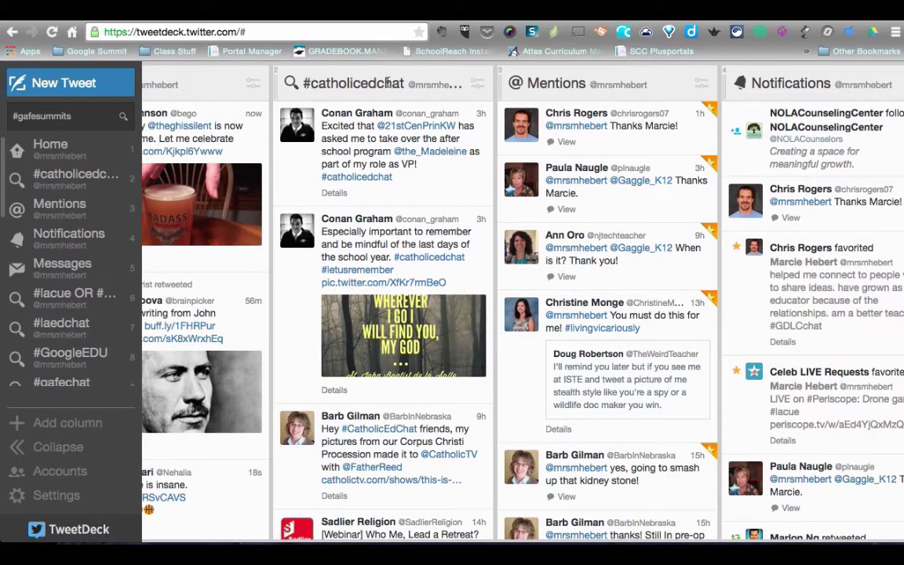
pyautogui.hscroll(6, 377, 102)
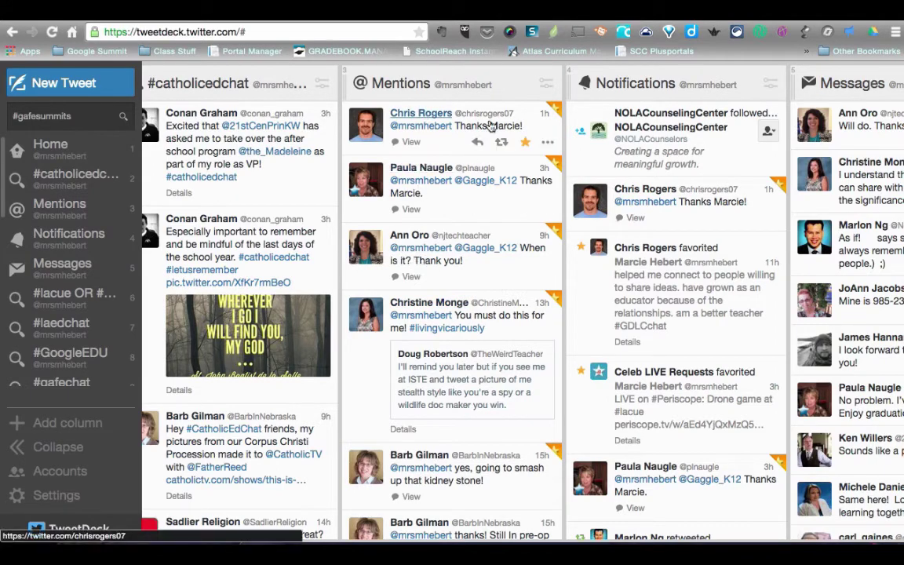
pyautogui.hscroll(1, 465, 134)
pyautogui.hscroll(5, 466, 133)
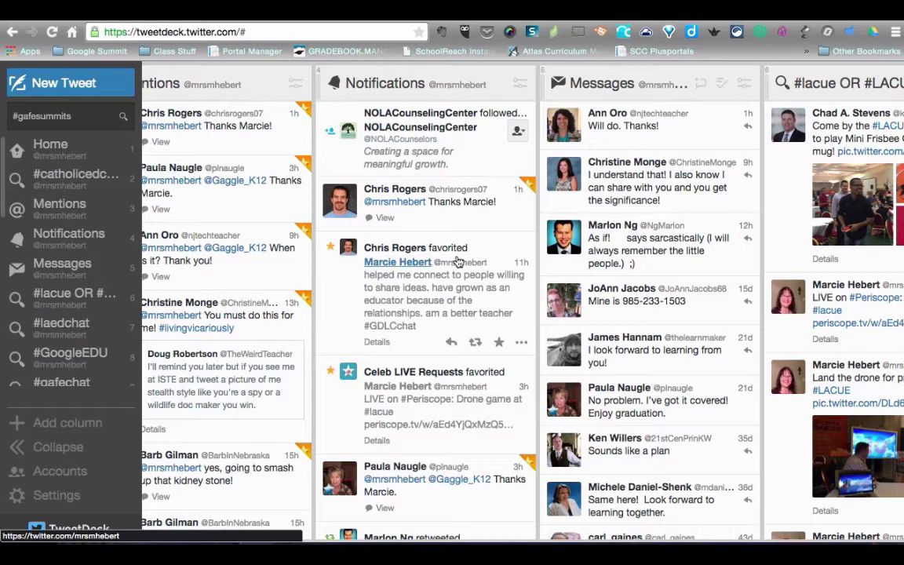
pyautogui.hscroll(1, 454, 212)
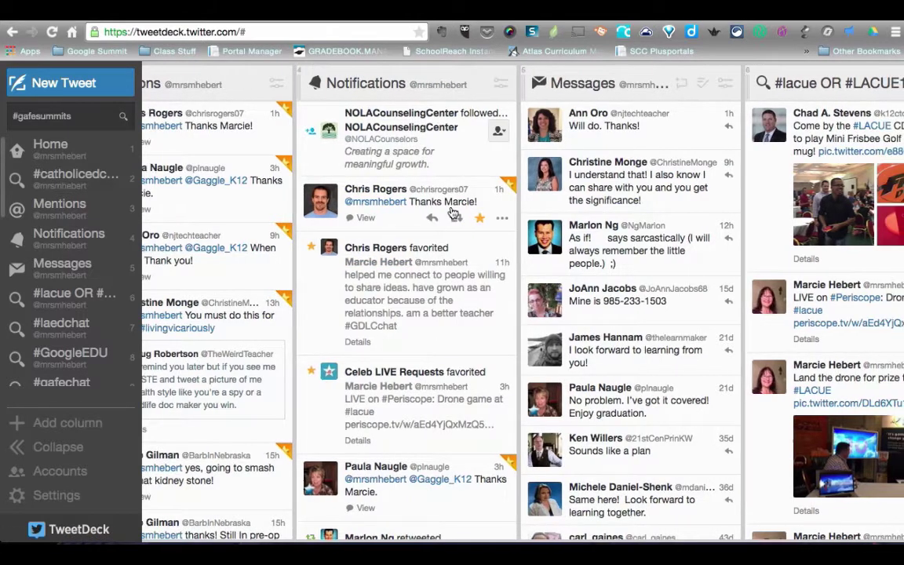
pyautogui.hscroll(4, 454, 212)
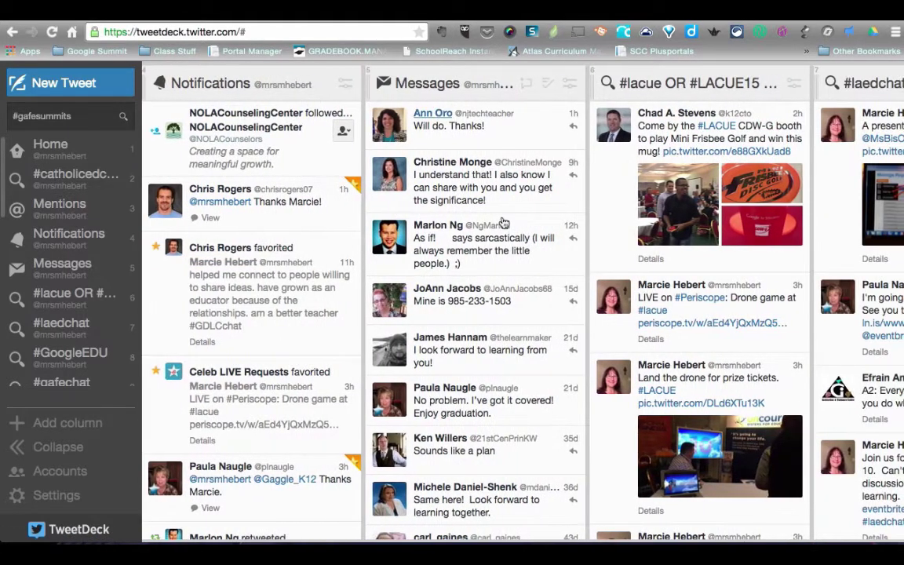
pyautogui.hscroll(2, 474, 126)
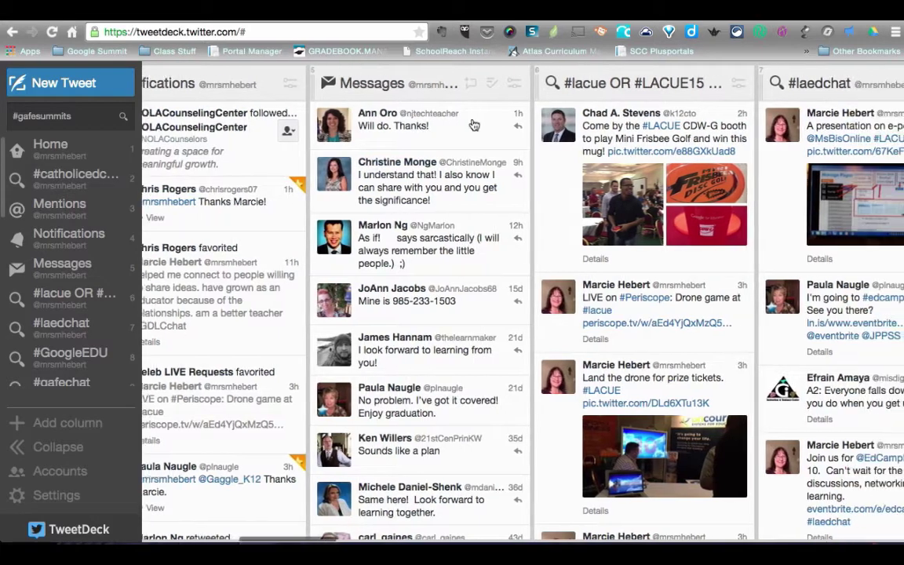
pyautogui.hscroll(6, 475, 125)
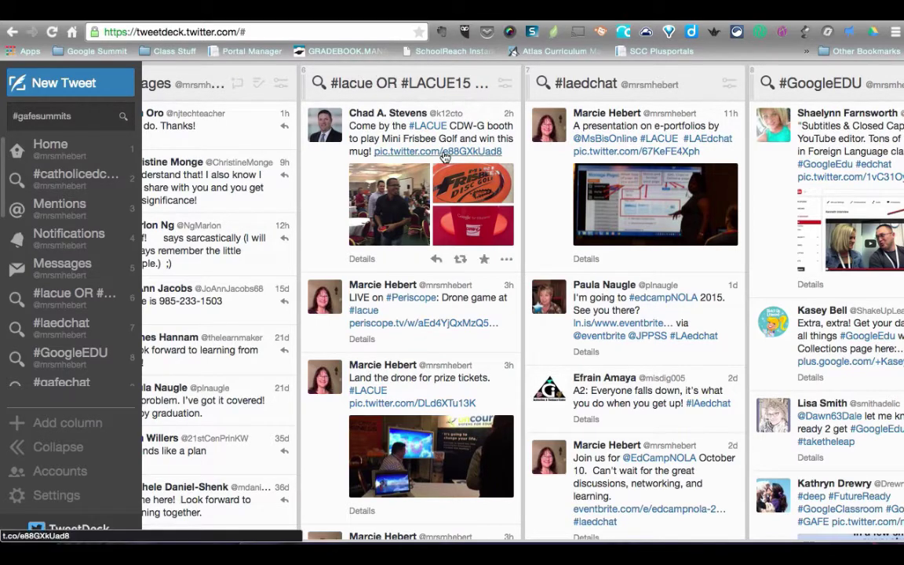
# Scroll through the deck's columns and back to Home, #catholicedchat and Mentions.
pyautogui.hscroll(5, 443, 155)
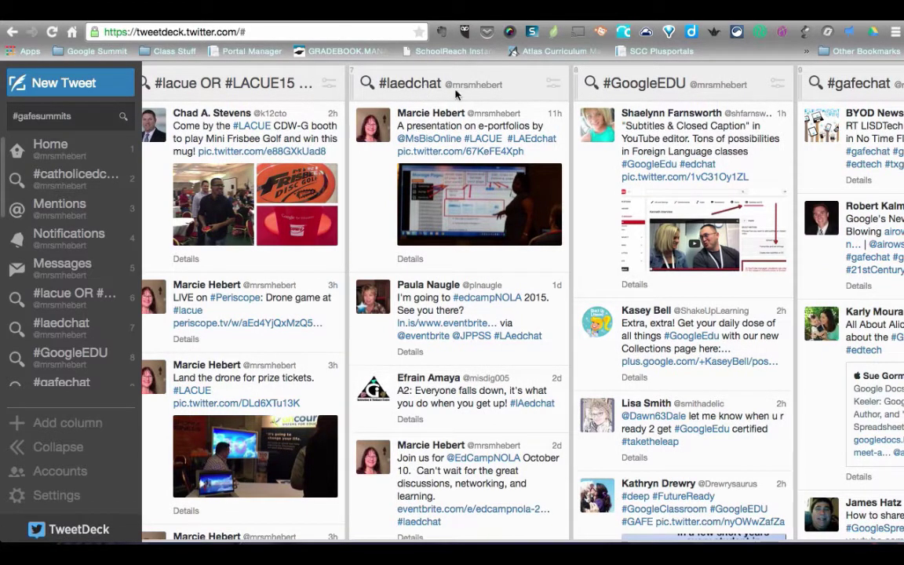
pyautogui.hscroll(4, 463, 93)
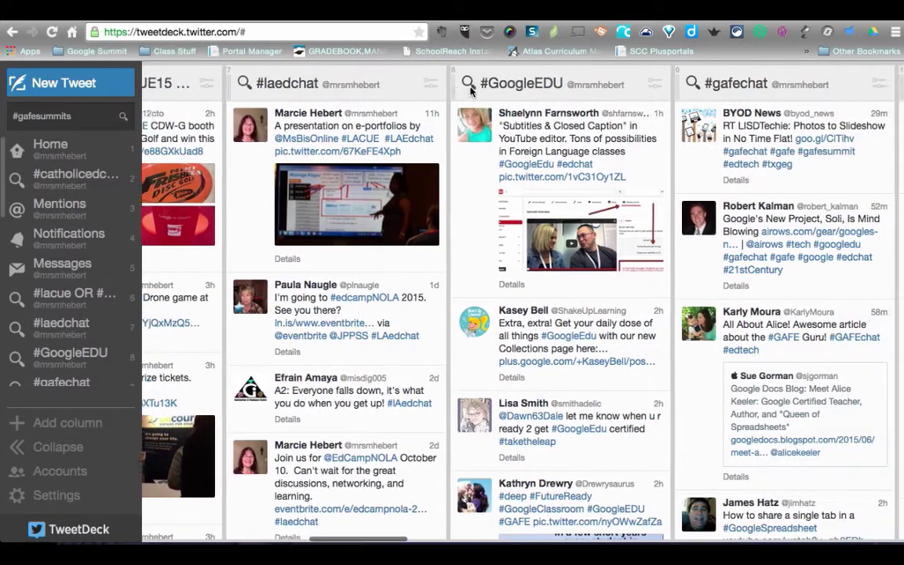
pyautogui.hscroll(4, 471, 91)
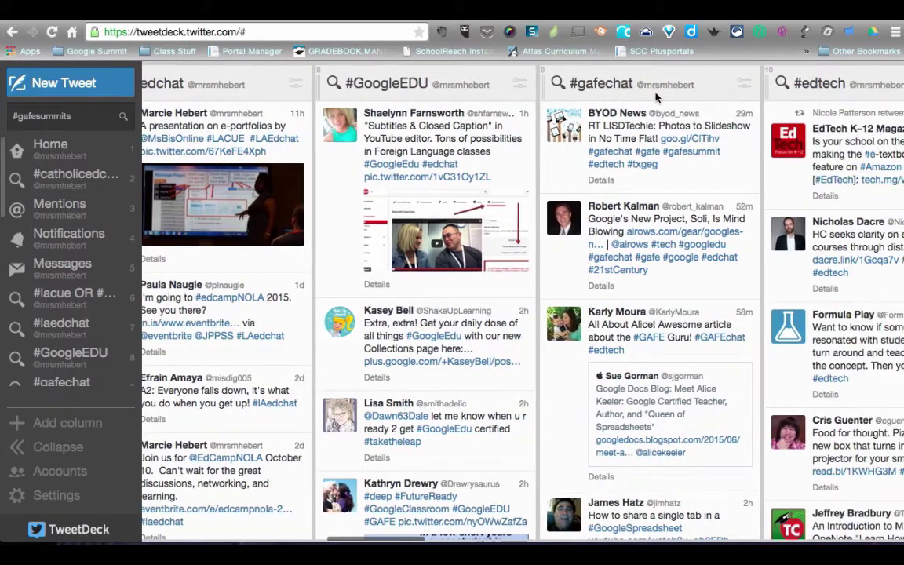
pyautogui.hscroll(12, 658, 97)
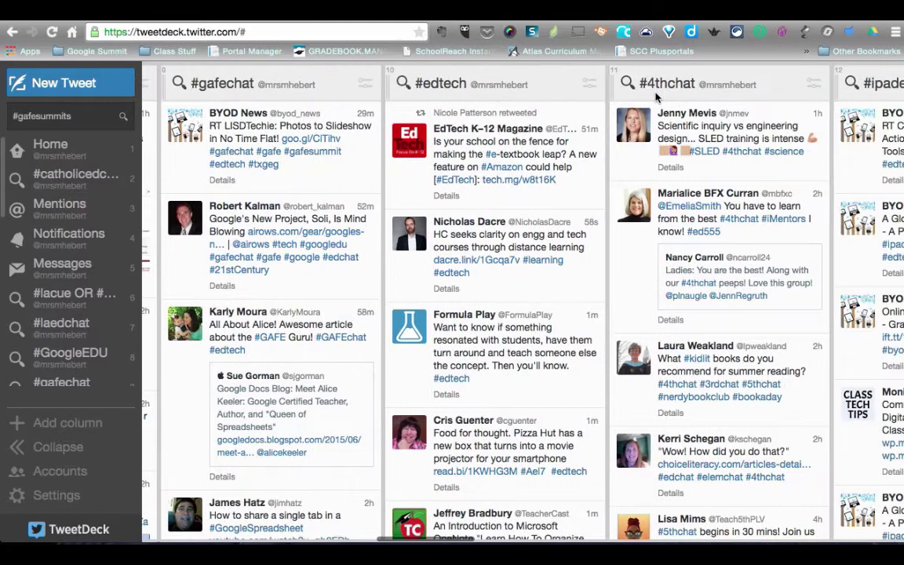
pyautogui.hscroll(10, 658, 97)
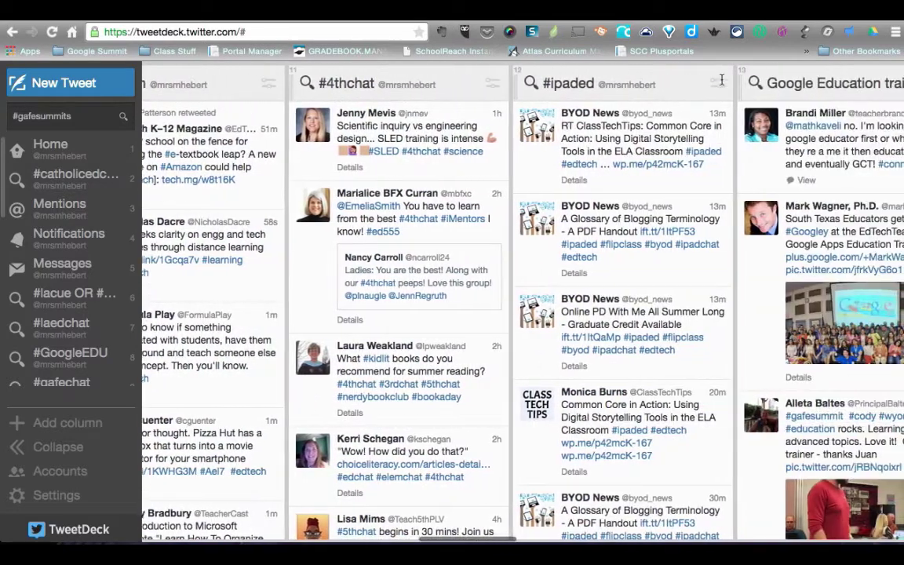
pyautogui.hscroll(2, 721, 80)
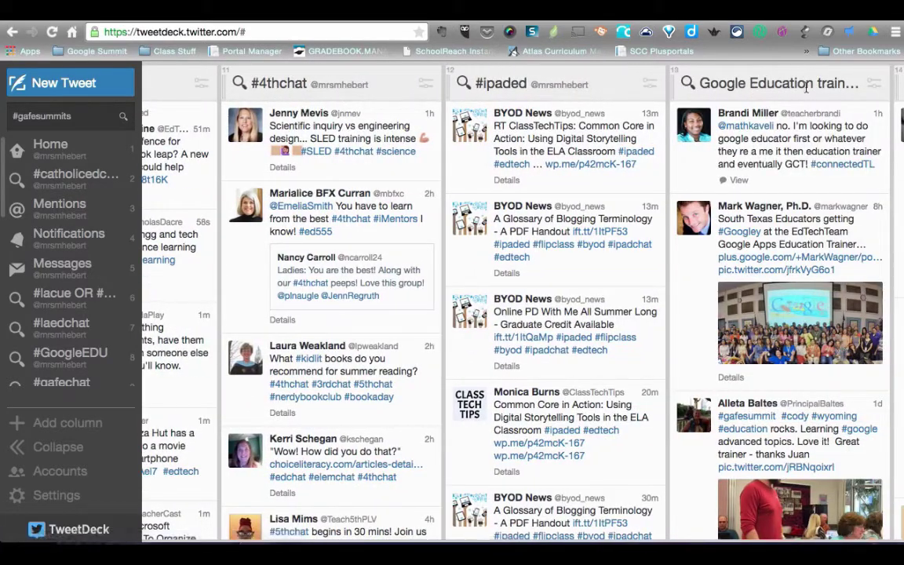
pyautogui.hscroll(5, 760, 96)
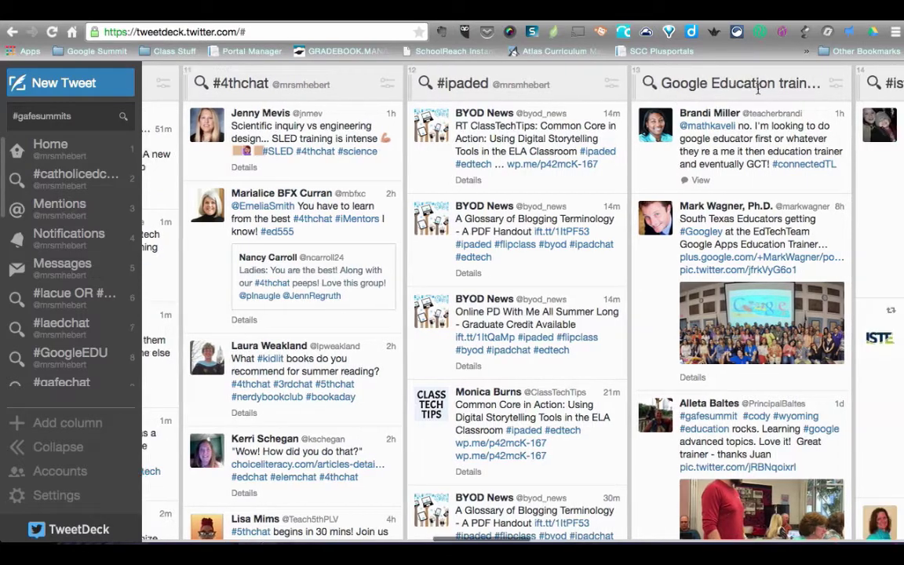
pyautogui.hscroll(2, 757, 92)
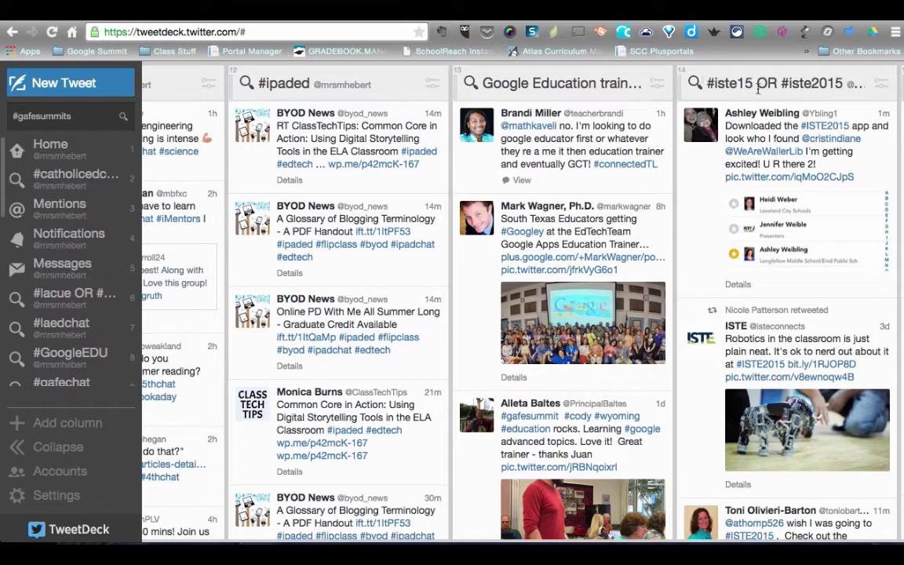
pyautogui.hscroll(4, 750, 93)
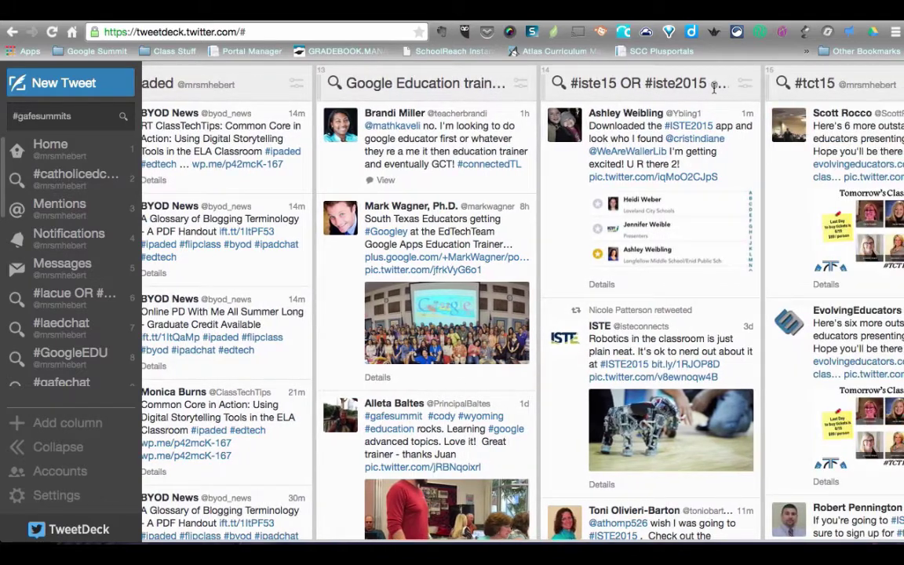
pyautogui.hscroll(5, 706, 96)
pyautogui.hscroll(10, 655, 103)
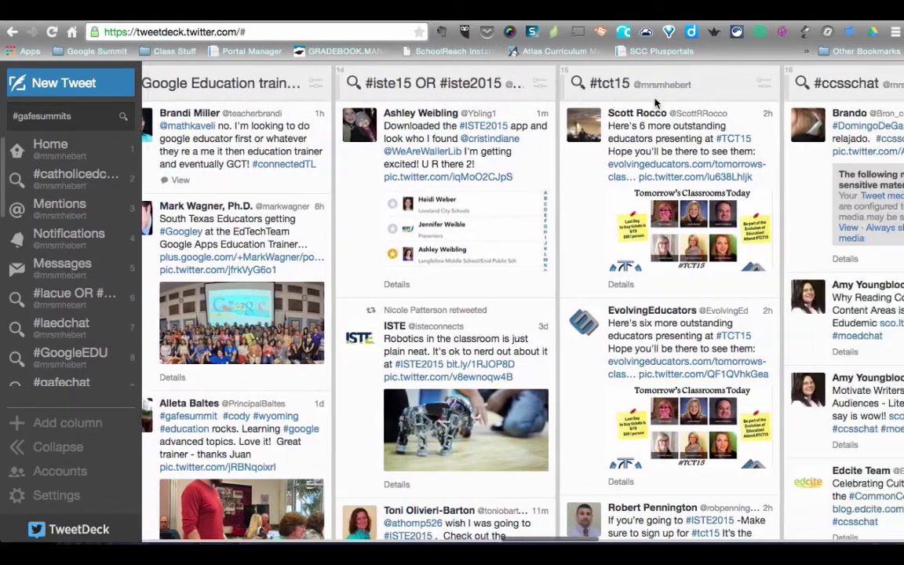
pyautogui.hscroll(10, 656, 103)
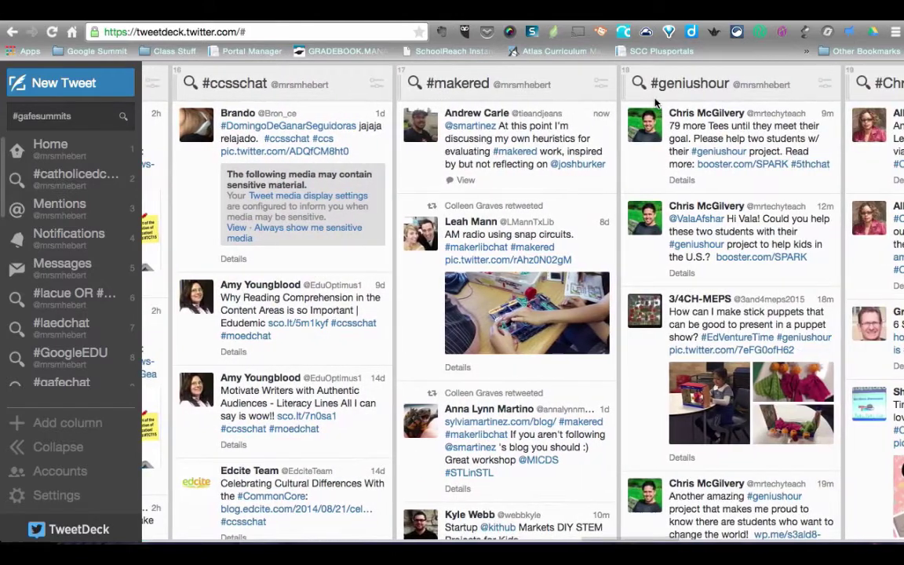
pyautogui.hscroll(3, 656, 103)
pyautogui.hscroll(8, 656, 103)
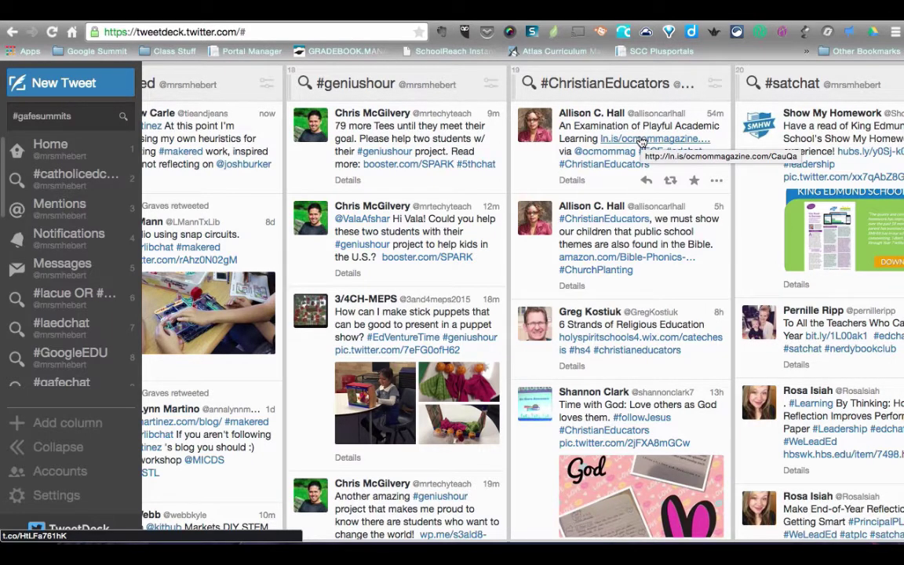
pyautogui.hscroll(3, 642, 141)
pyautogui.hscroll(-3, 642, 142)
pyautogui.hscroll(10, 642, 142)
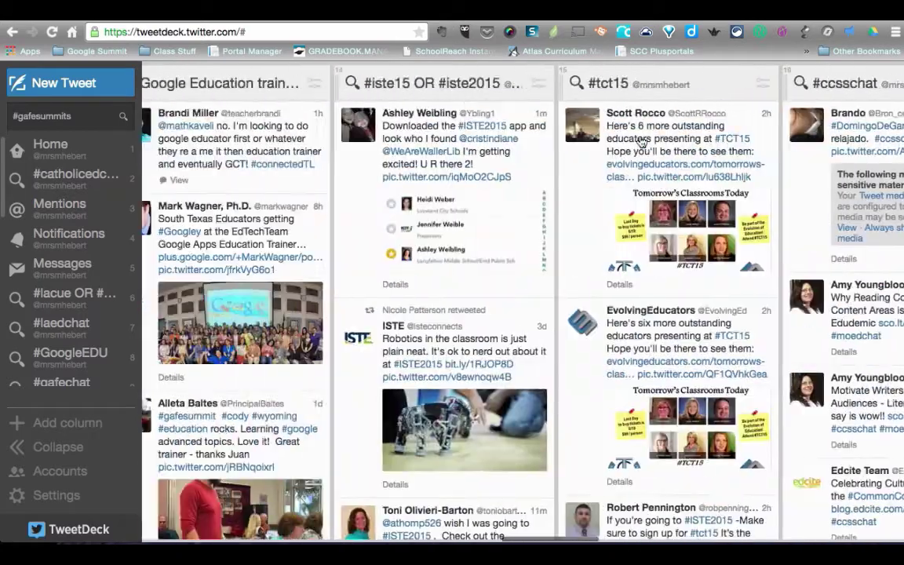
pyautogui.hscroll(-10, 642, 141)
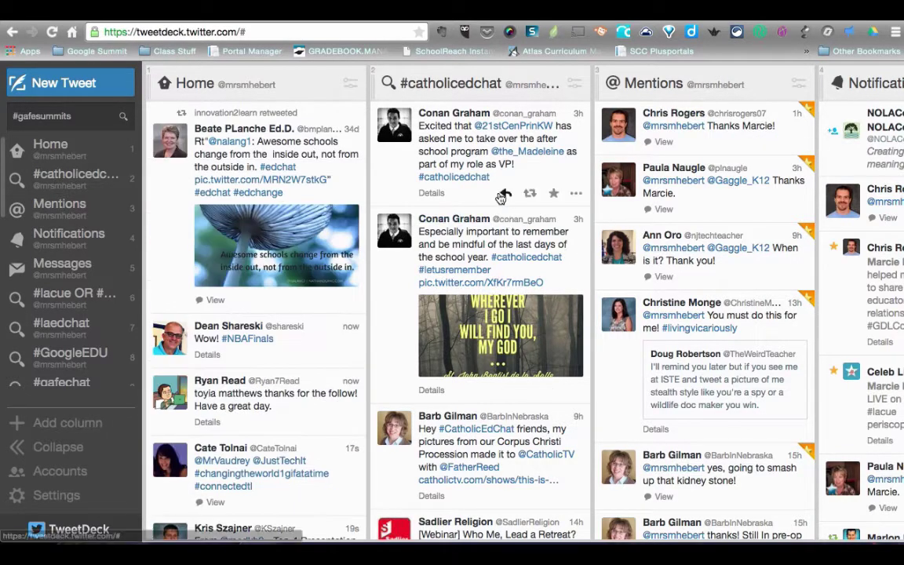
# Scroll down through the #catholicedchat column's tweets.
pyautogui.scroll(-1, 500, 199)
pyautogui.scroll(-10, 500, 199)
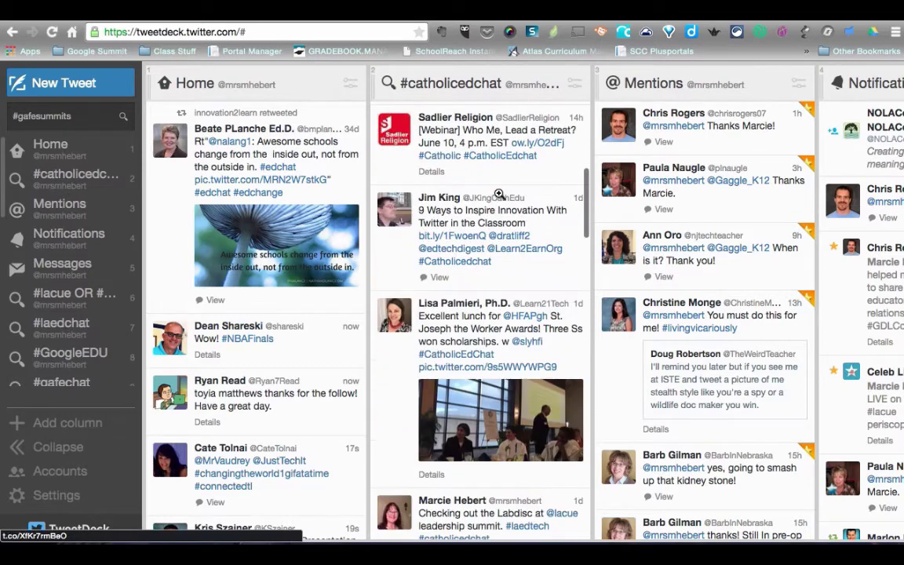
pyautogui.scroll(-1, 500, 199)
pyautogui.scroll(-13, 500, 200)
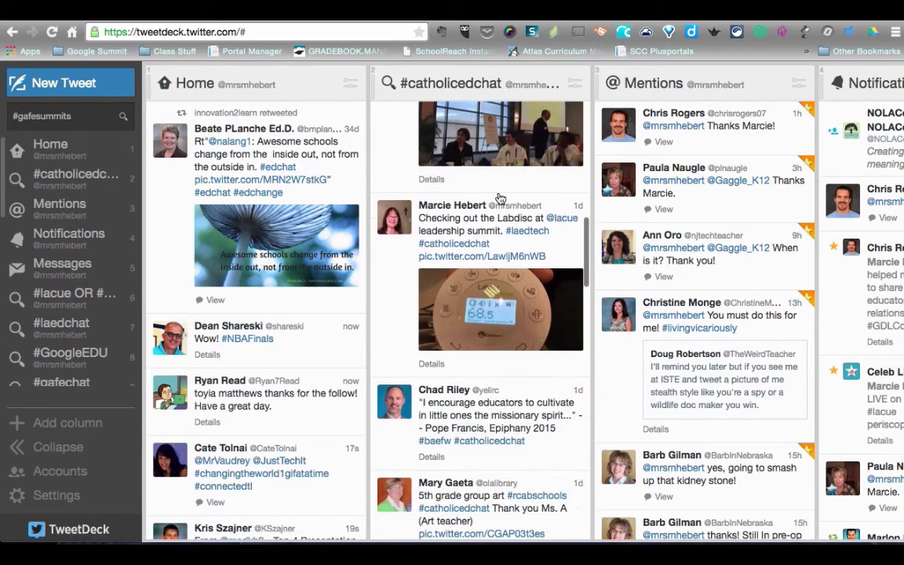
pyautogui.scroll(-20, 500, 199)
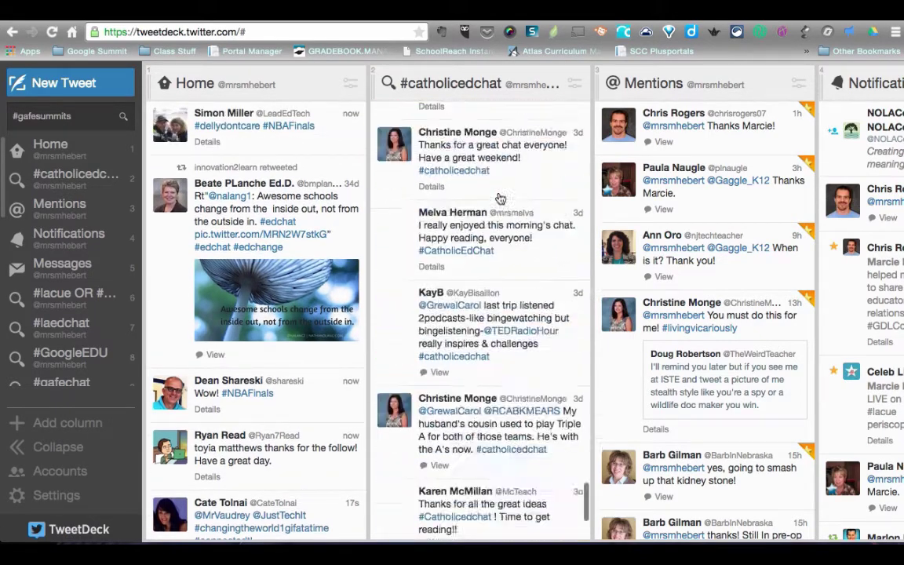
pyautogui.scroll(-20, 500, 199)
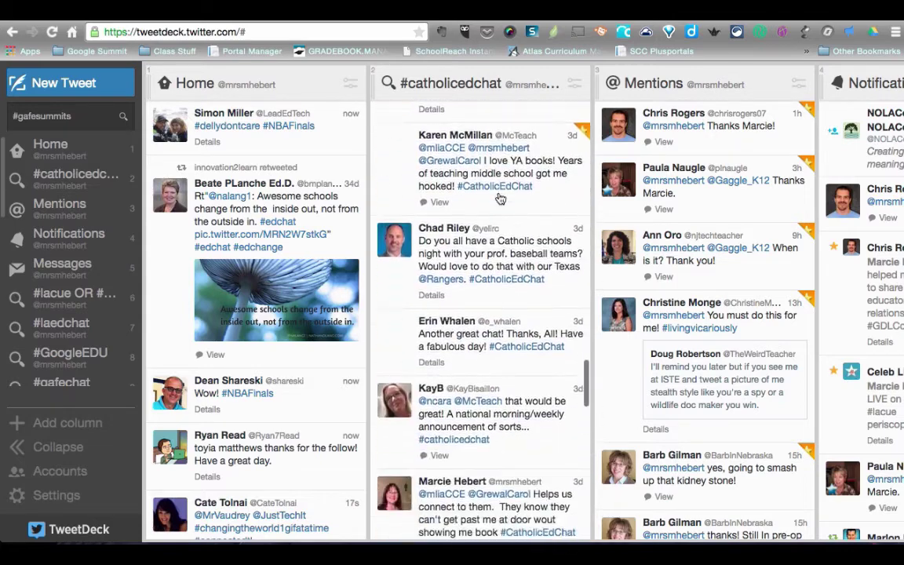
pyautogui.scroll(-20, 500, 199)
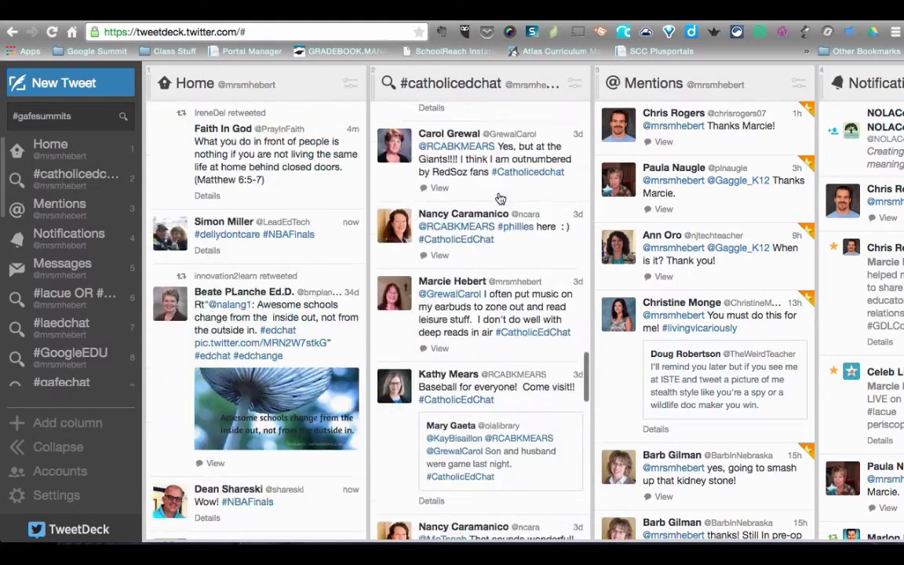
pyautogui.scroll(-8, 500, 199)
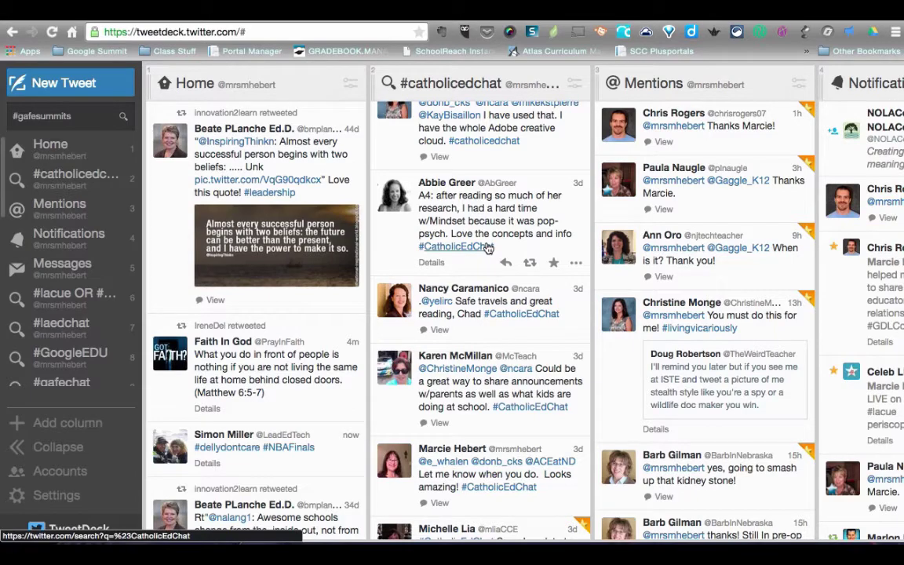
pyautogui.scroll(-10, 488, 248)
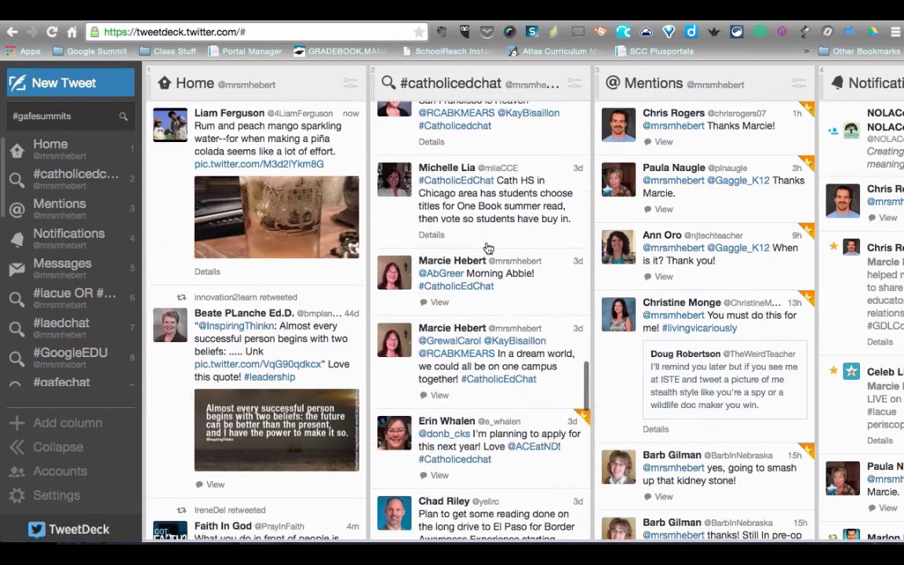
pyautogui.scroll(-10, 488, 248)
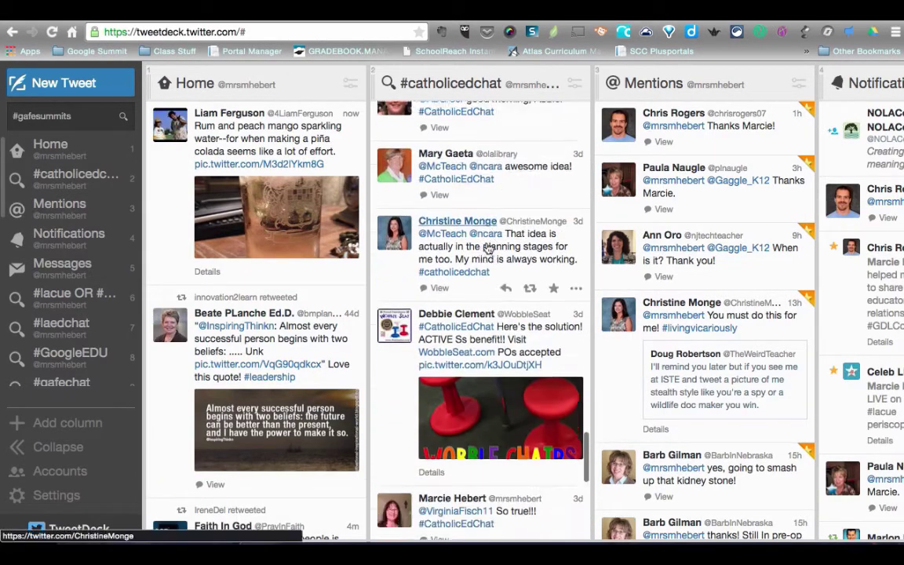
pyautogui.scroll(-3, 488, 248)
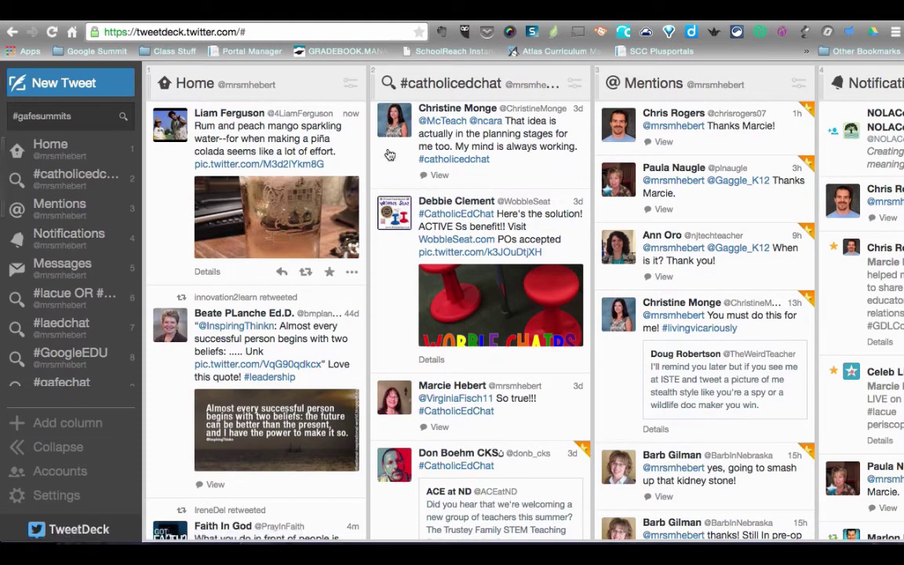
# Scroll right to the #lacue, #laedchat, #GoogleEDU and #gafechat columns.
pyautogui.hscroll(1, 456, 155)
pyautogui.hscroll(5, 456, 155)
pyautogui.hscroll(20, 455, 155)
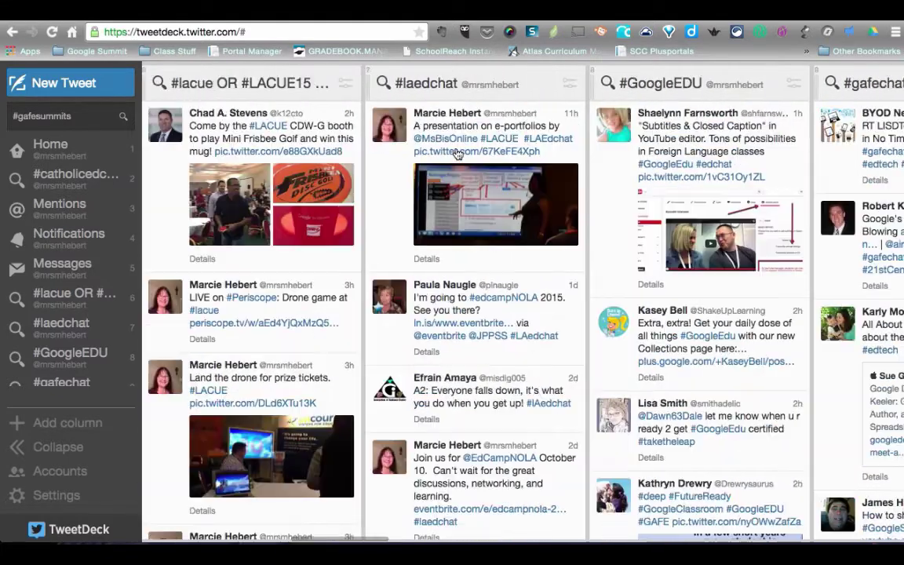
# Move #laedchat four places left, past Messages, Notifications and Mentions, to follow #catholicedchat.
pyautogui.click(570, 84)
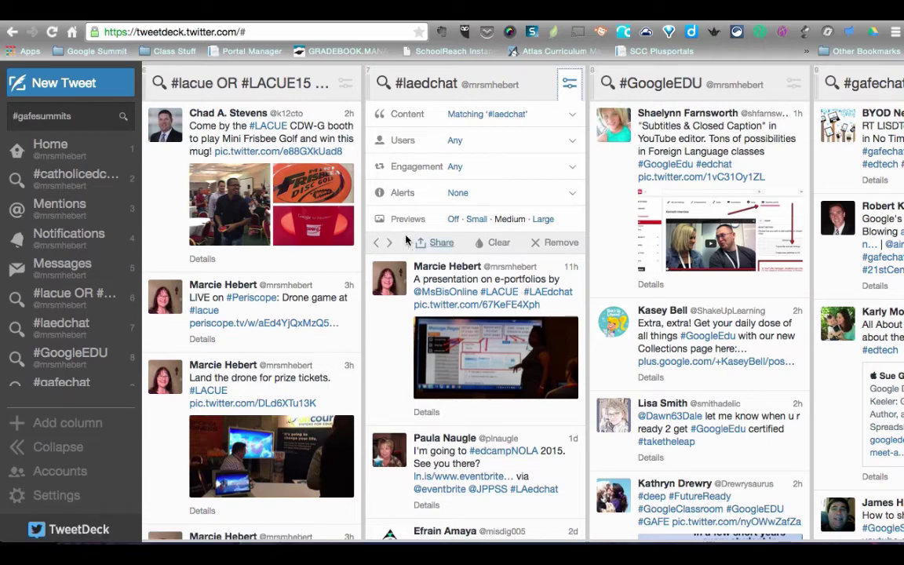
pyautogui.click(379, 246)
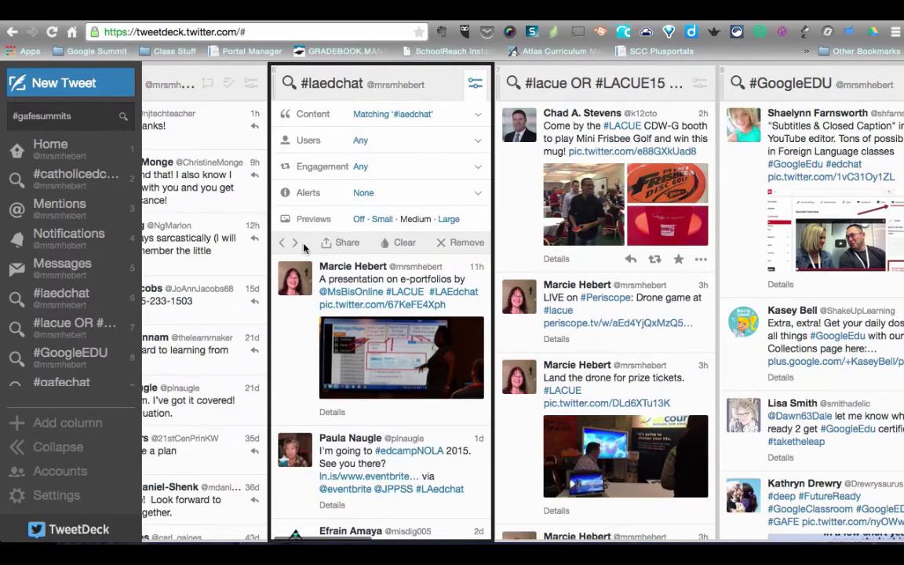
pyautogui.click(278, 248)
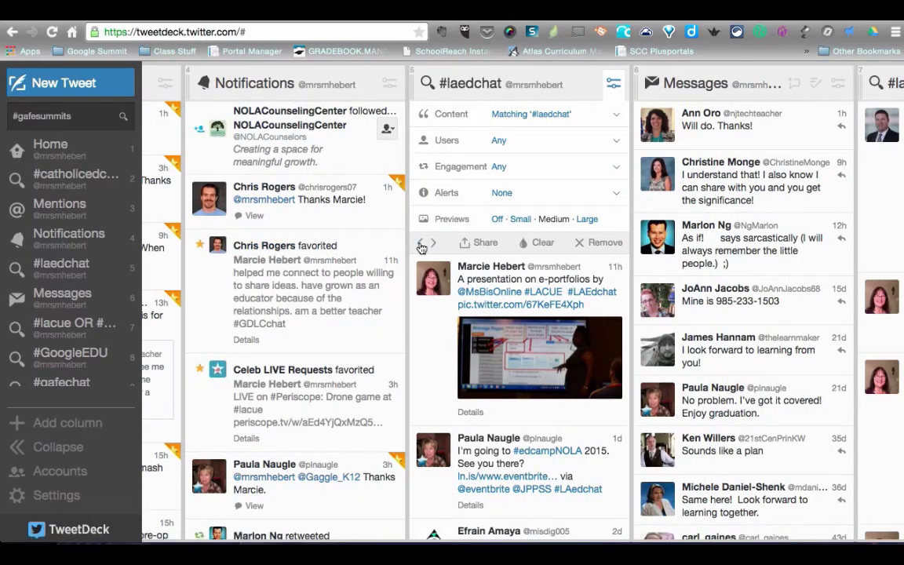
pyautogui.click(421, 246)
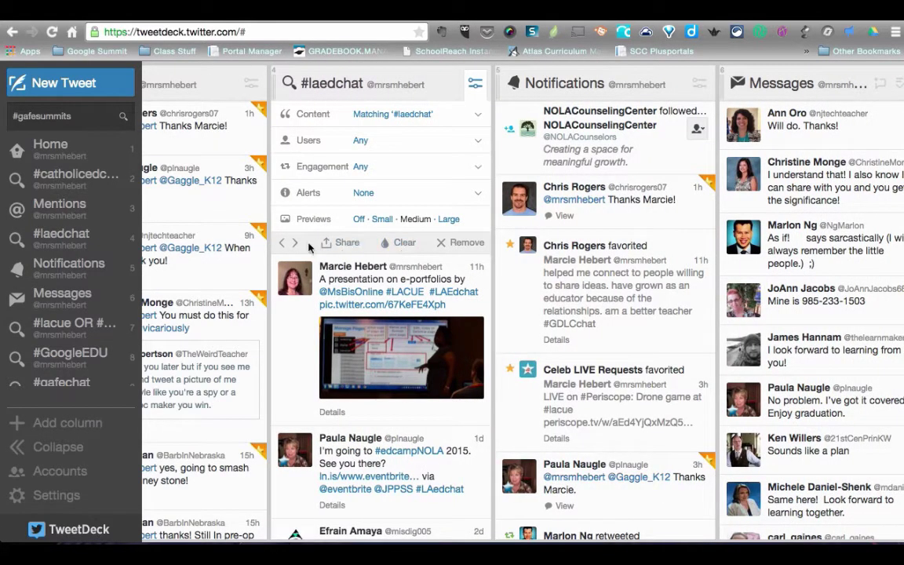
pyautogui.click(284, 246)
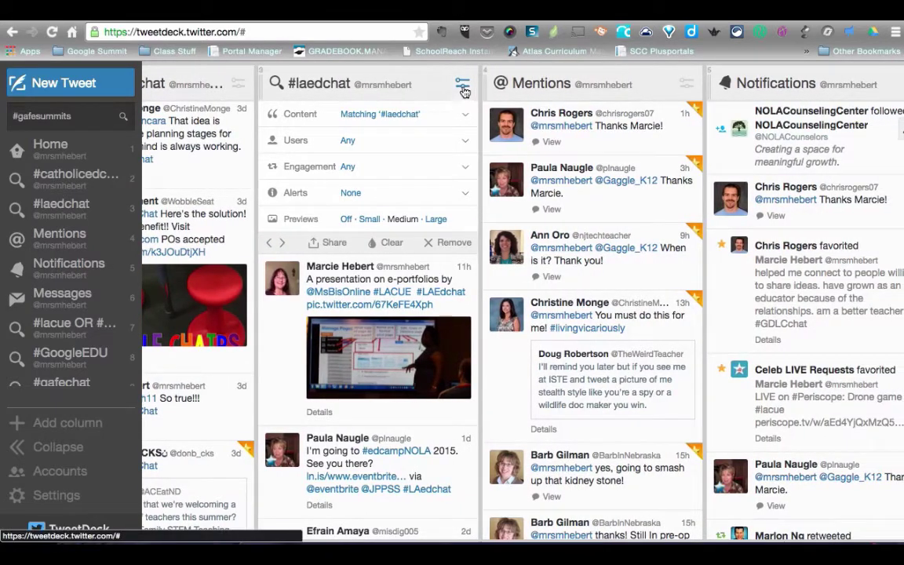
pyautogui.click(462, 83)
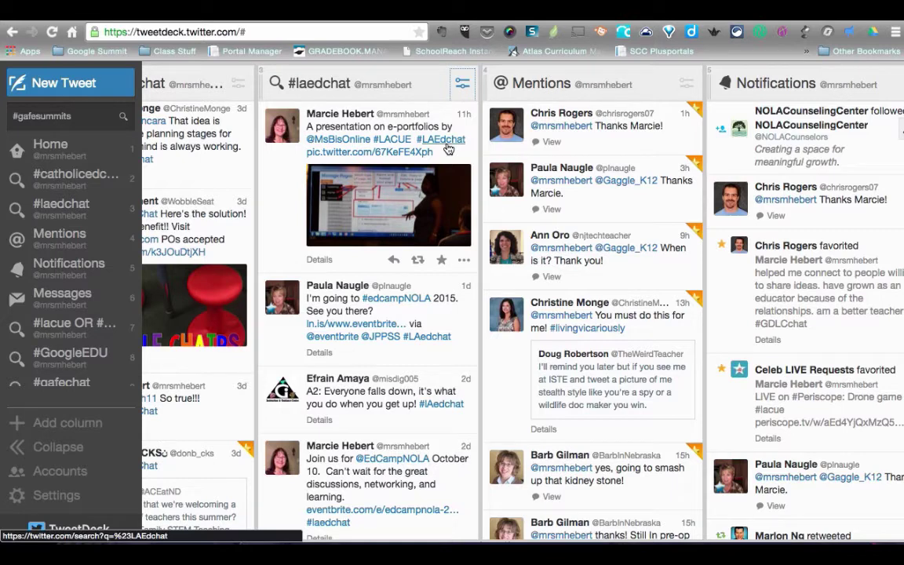
# Scroll back to check the order: Home, #catholicedchat, #laedchat, then Mentions.
pyautogui.hscroll(2, 458, 187)
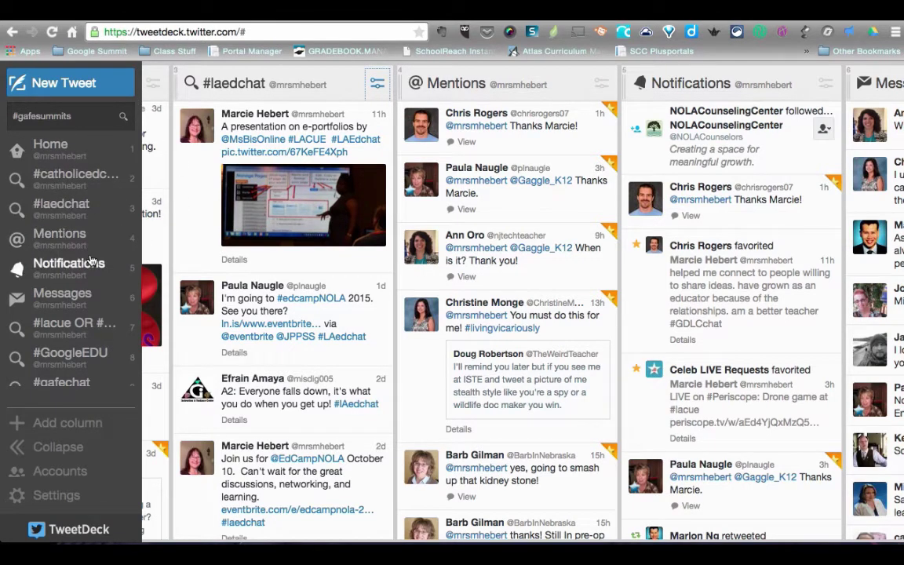
pyautogui.scroll(-2, 92, 262)
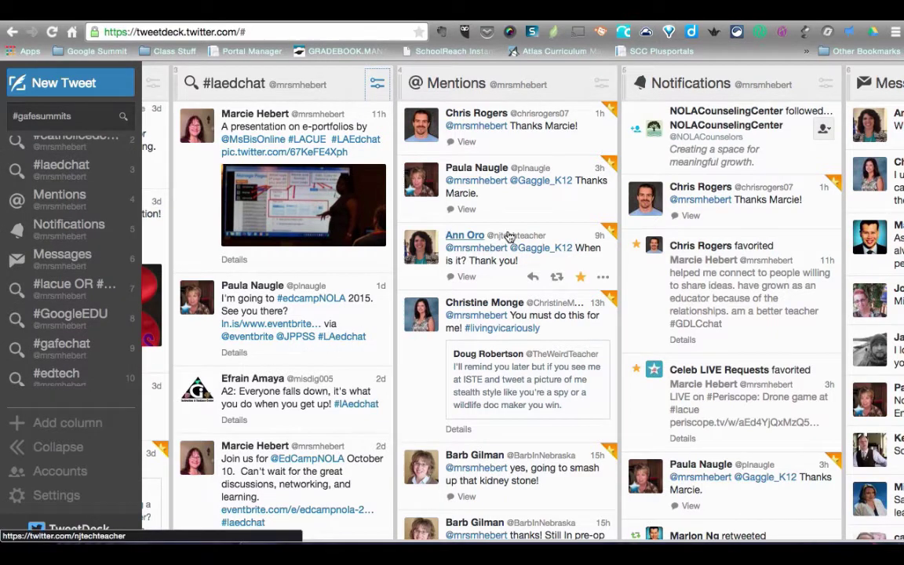
pyautogui.scroll(-1, 509, 237)
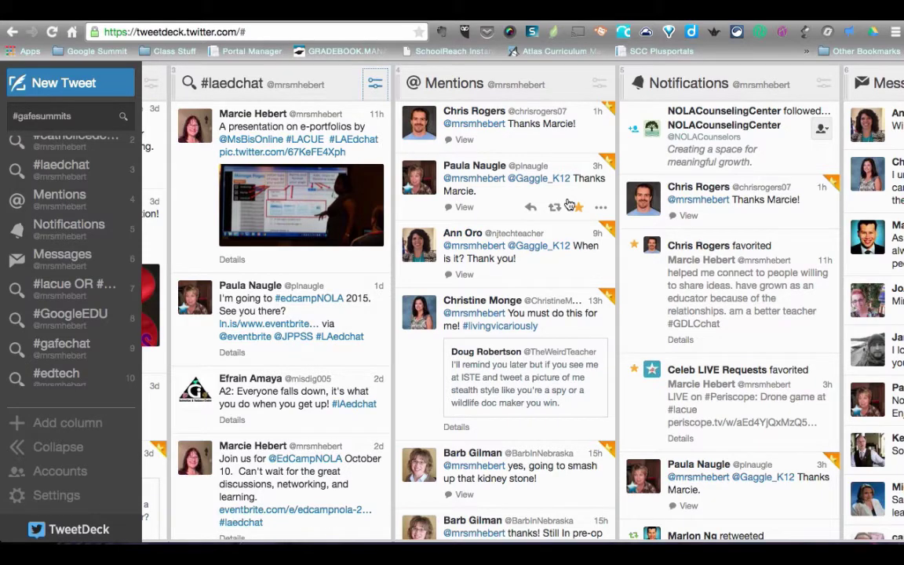
pyautogui.hscroll(-6, 570, 203)
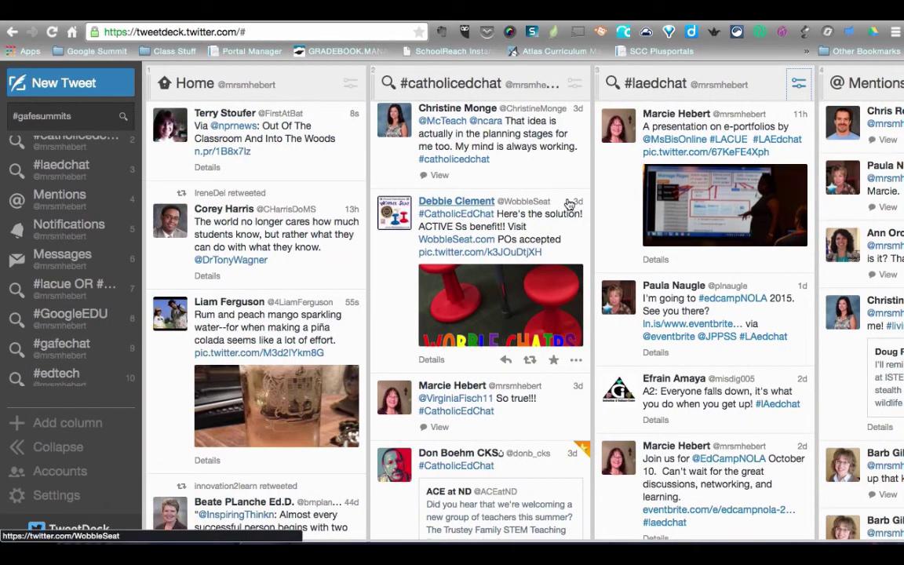